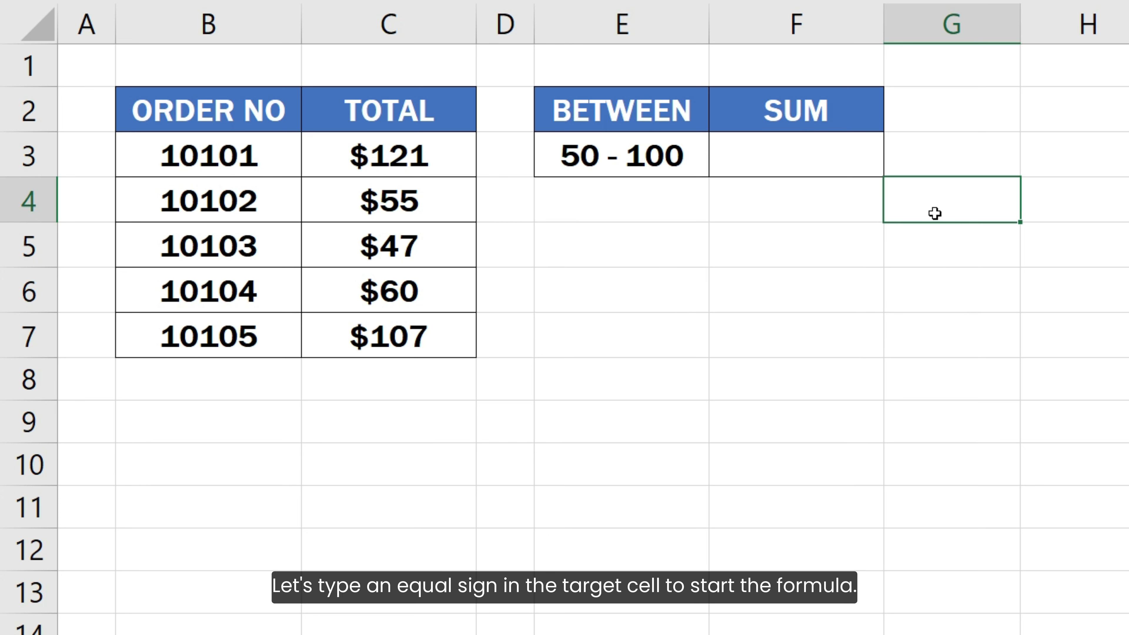
Step: Start a SUMIFS formula in cell F3 under SUM, with the order totals C3:C7 as the sum range
{"action": "left_click", "coordinate": [841, 166]}
{"action": "double_click", "coordinate": [842, 166]}
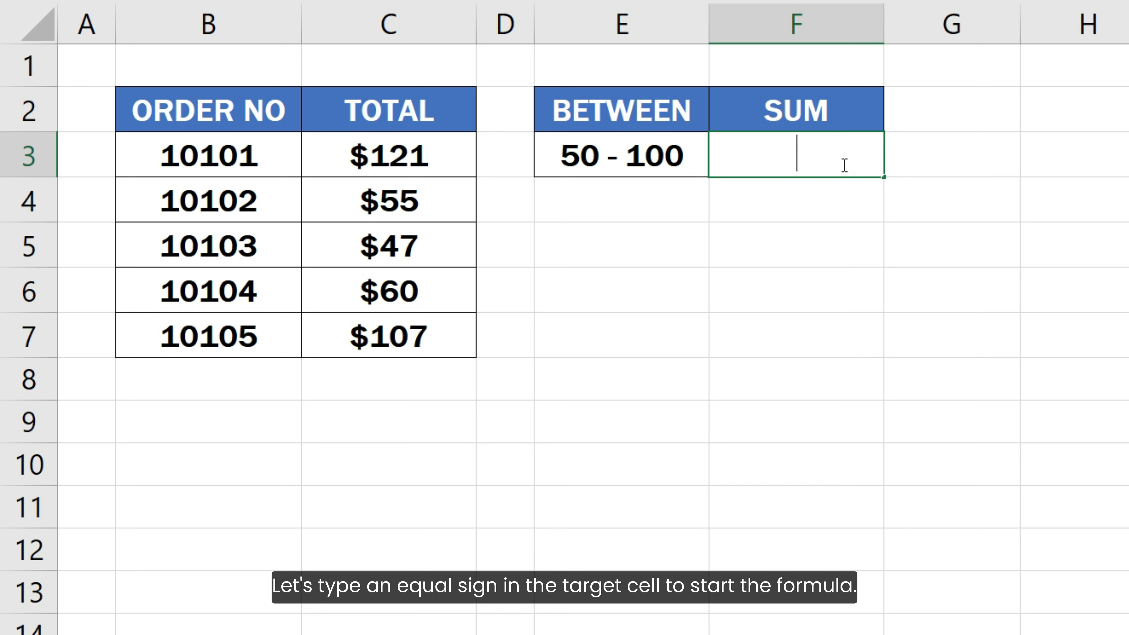
{"action": "type", "text": "="}
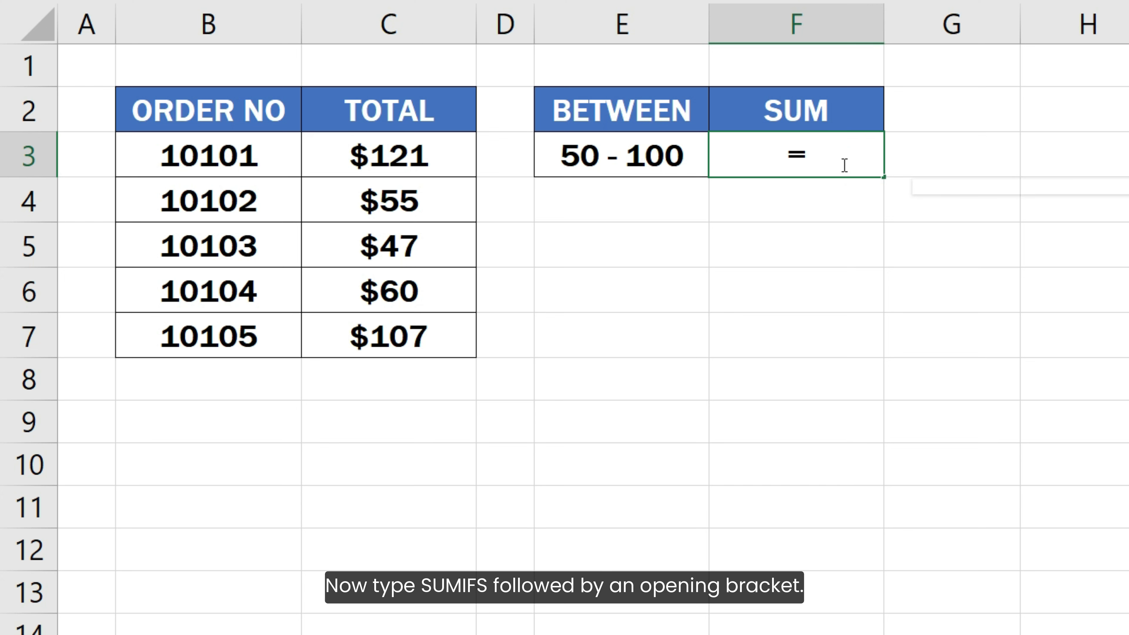
{"action": "type", "text": "SUMIFS("}
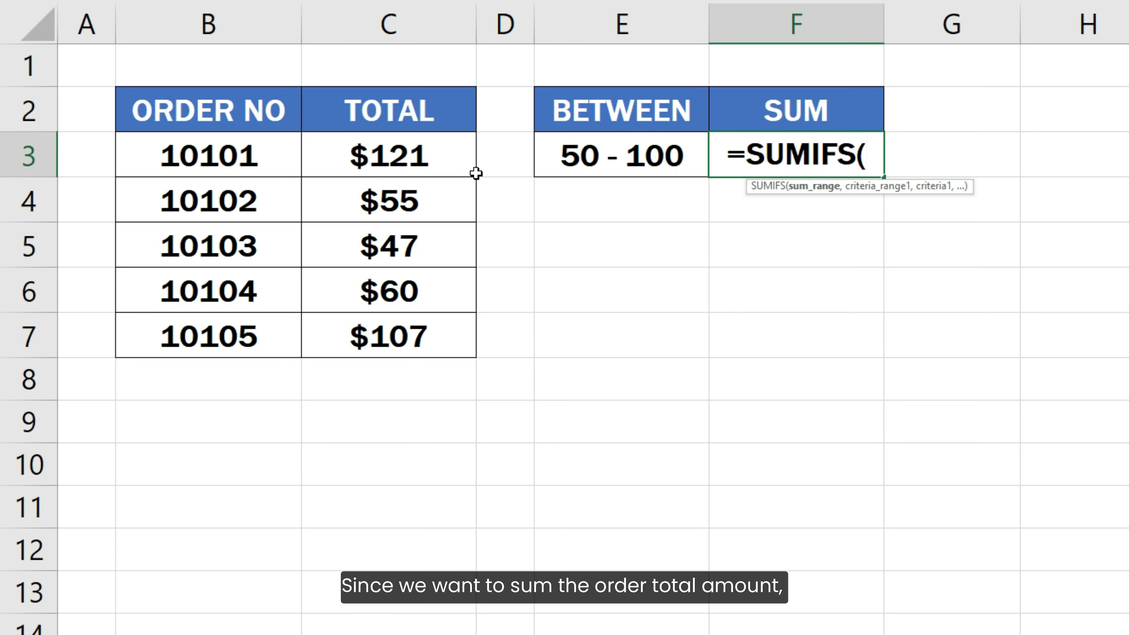
{"action": "left_click_drag", "start_coordinate": [439, 156], "coordinate": [429, 342]}
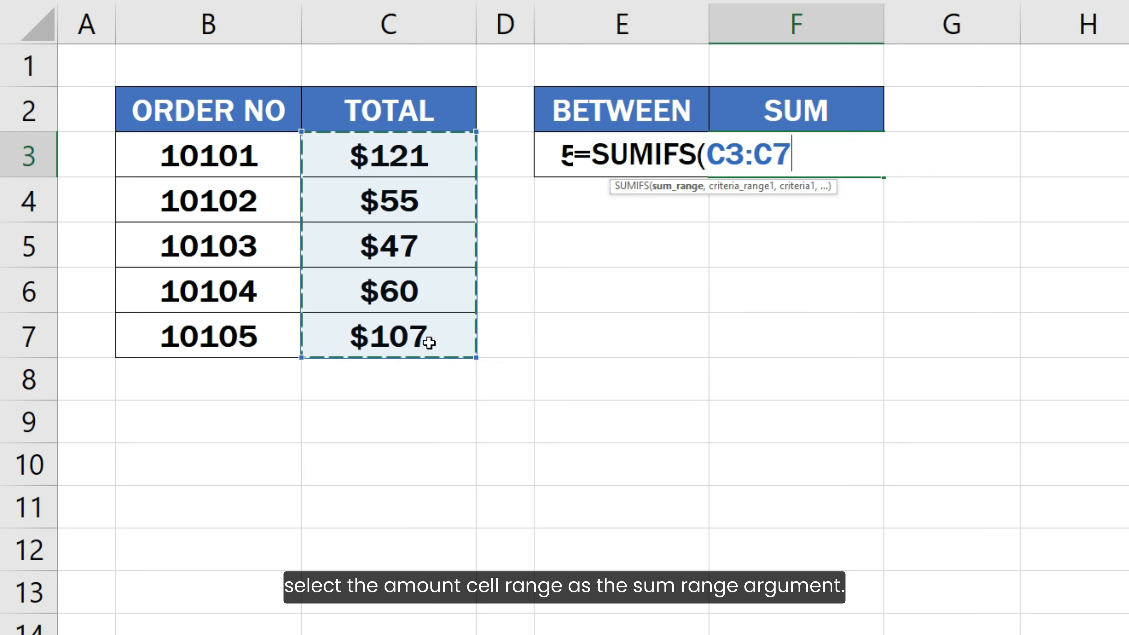
{"action": "type", "text": ","}
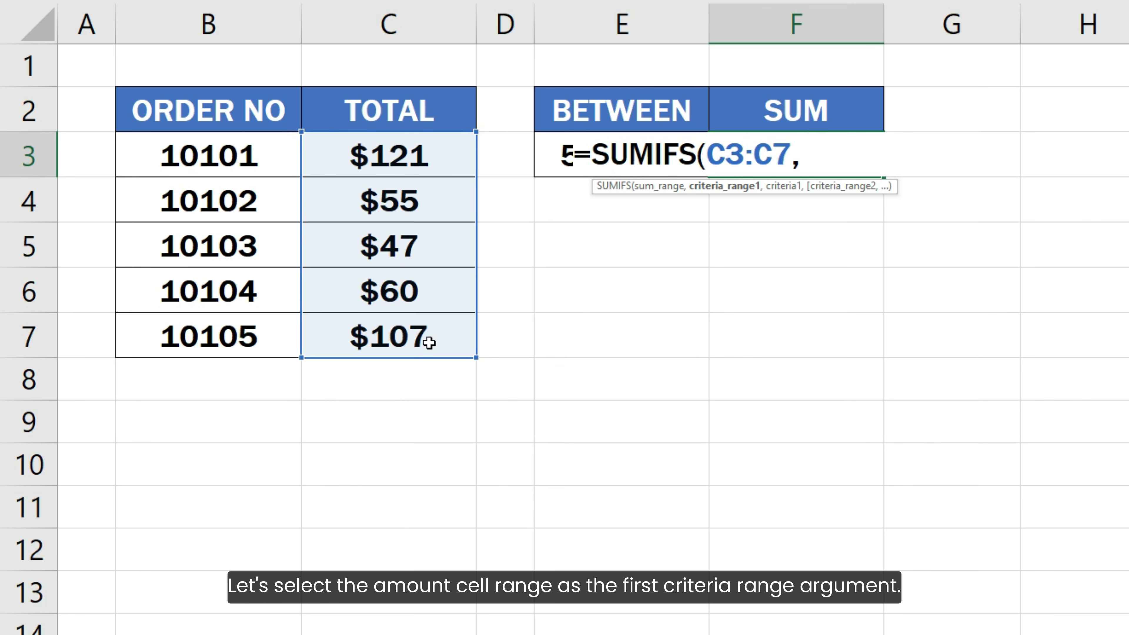
Step: Add C3:C7 as the first criteria range with the criterion ">=50"
{"action": "left_click_drag", "start_coordinate": [423, 153], "coordinate": [403, 332]}
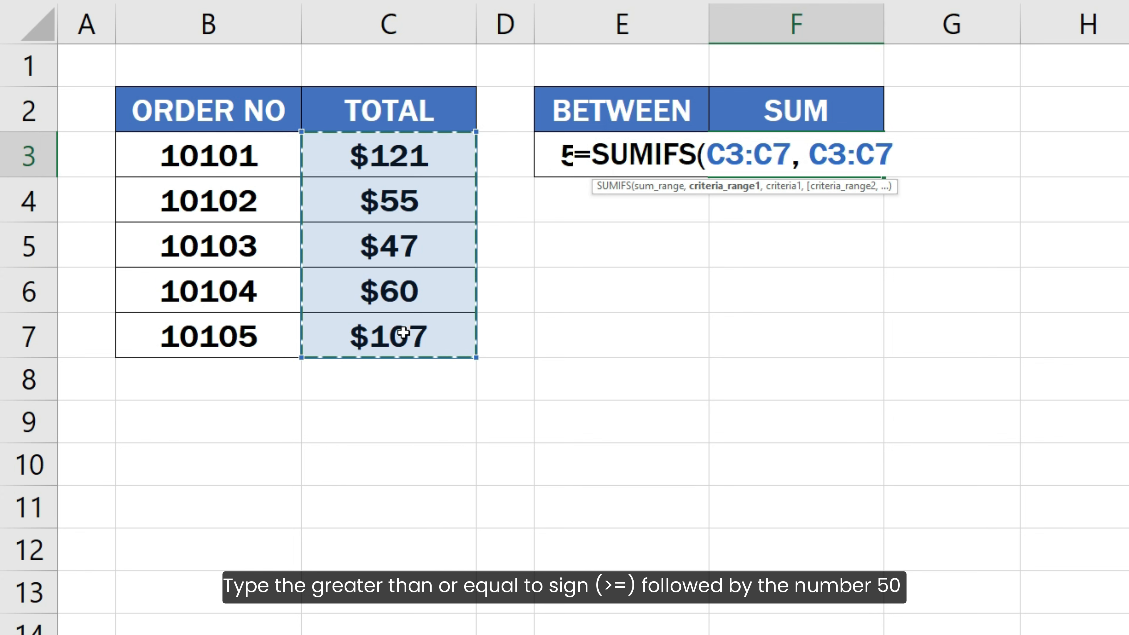
{"action": "type", "text": ", "}
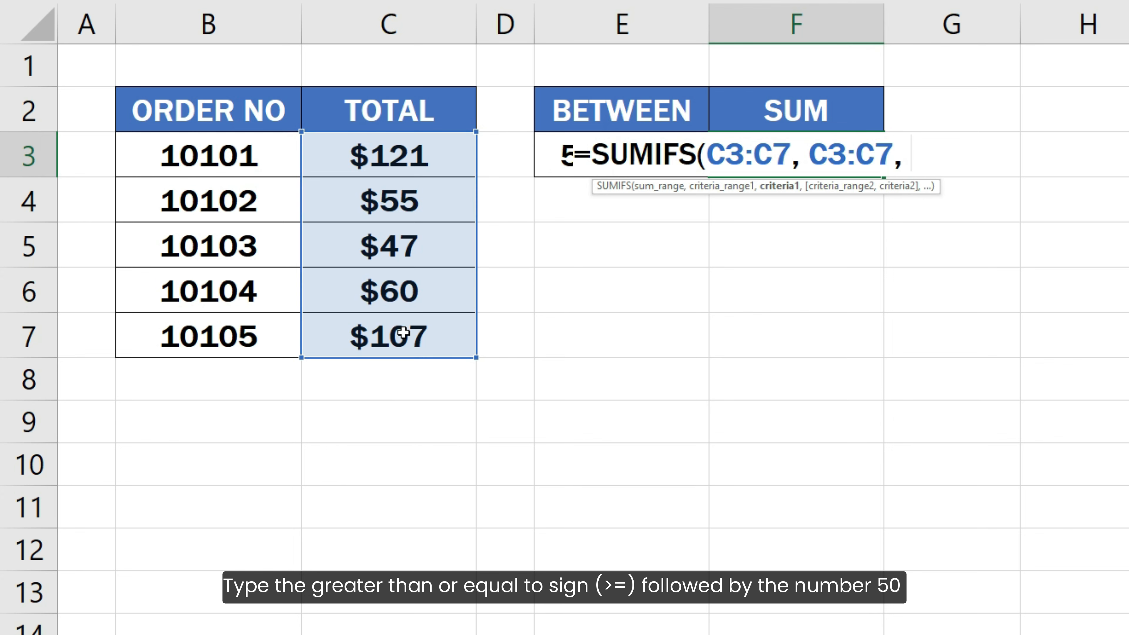
{"action": "type", "text": "\">="}
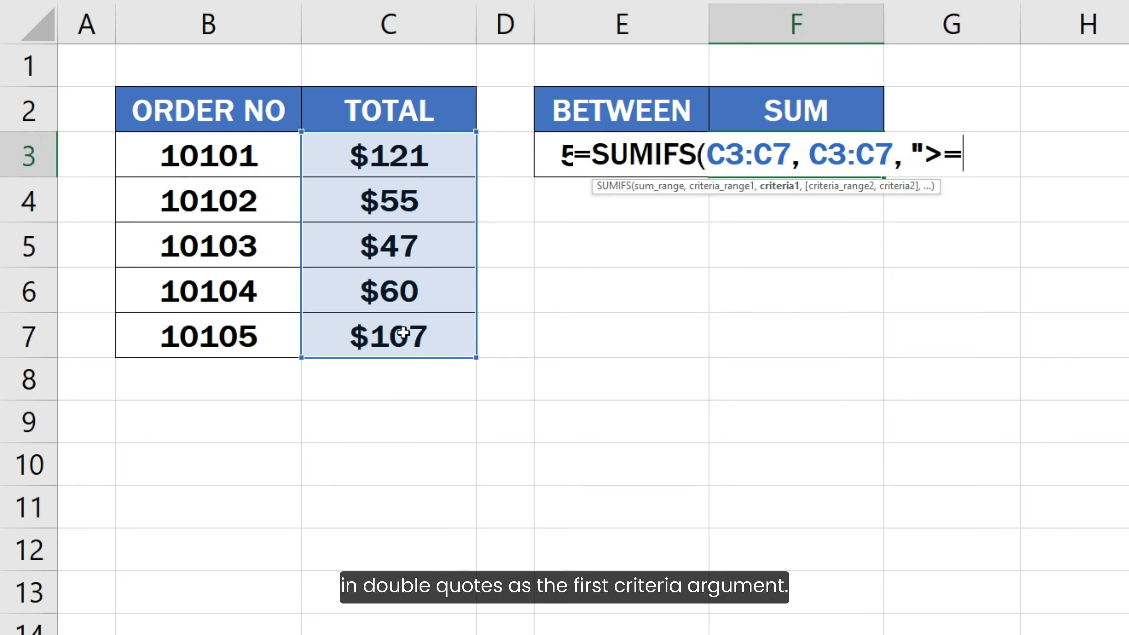
{"action": "type", "text": "50\""}
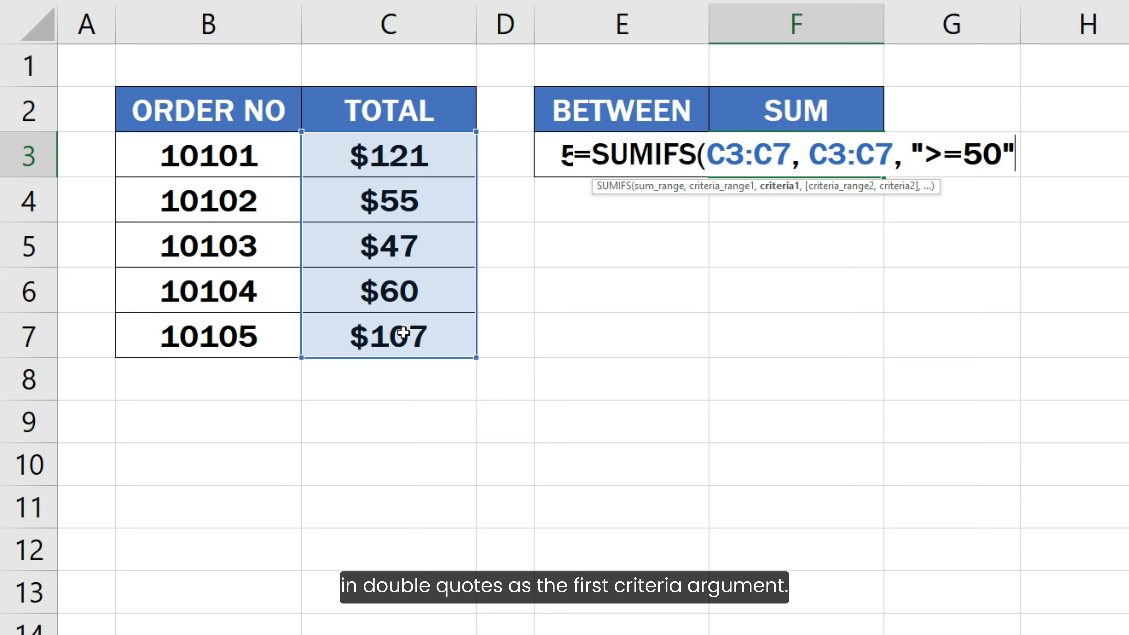
{"action": "type", "text": ","}
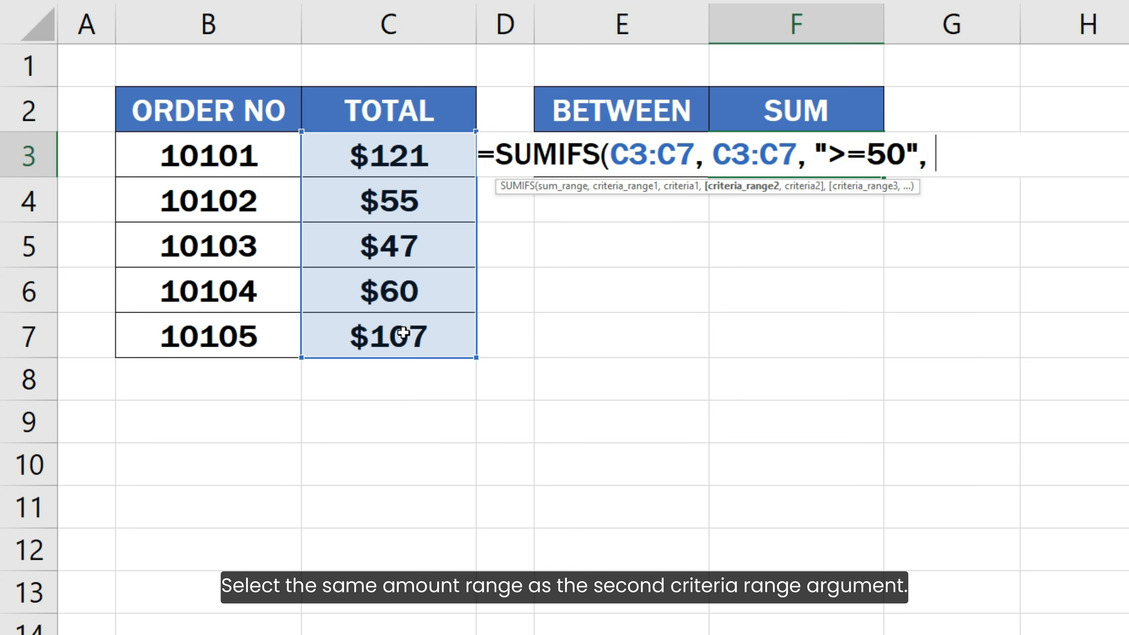
Step: Add C3:C7 as the second criteria range with the criterion "<=100", and complete the SUMIFS formula
{"action": "left_click_drag", "start_coordinate": [395, 153], "coordinate": [390, 338]}
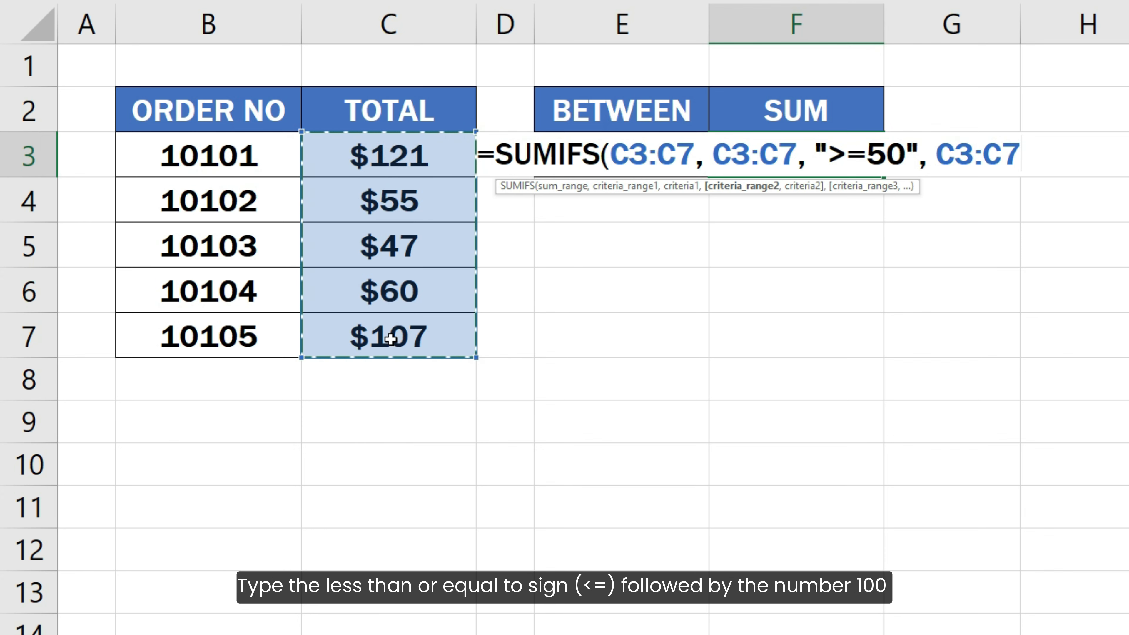
{"action": "type", "text": ", \""}
{"action": "type", "text": "<"}
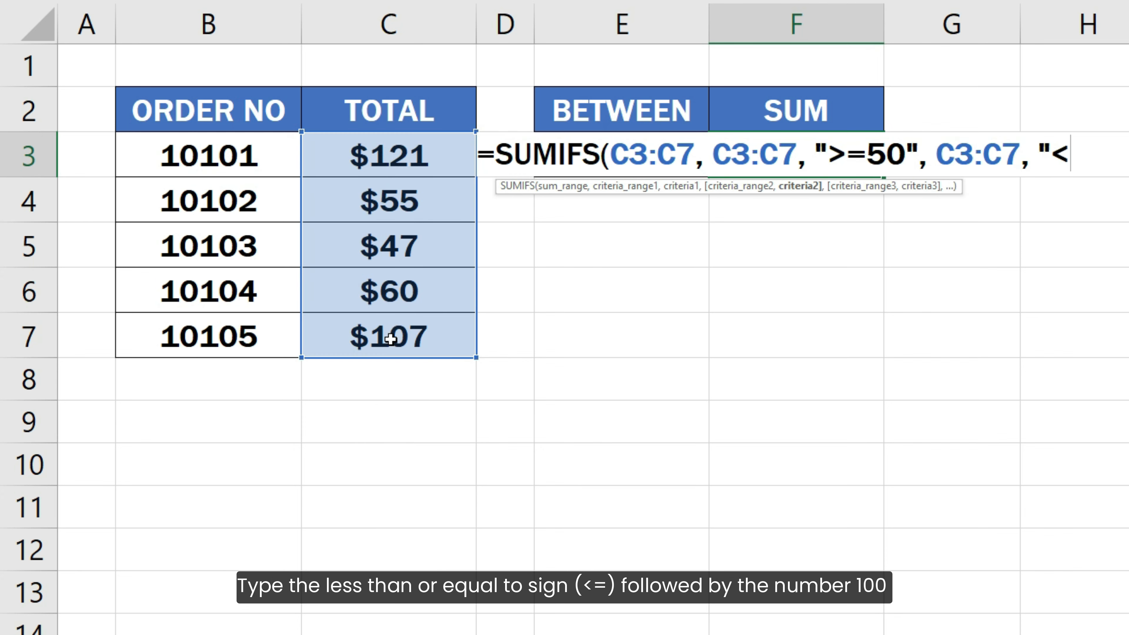
{"action": "type", "text": "=100\""}
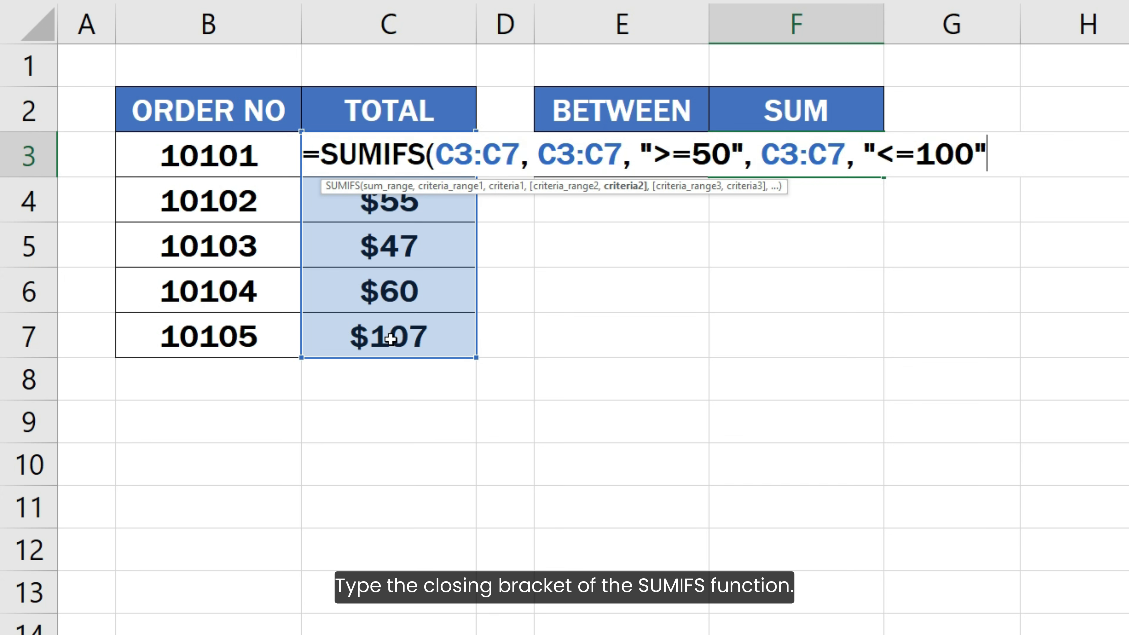
{"action": "type", "text": ")"}
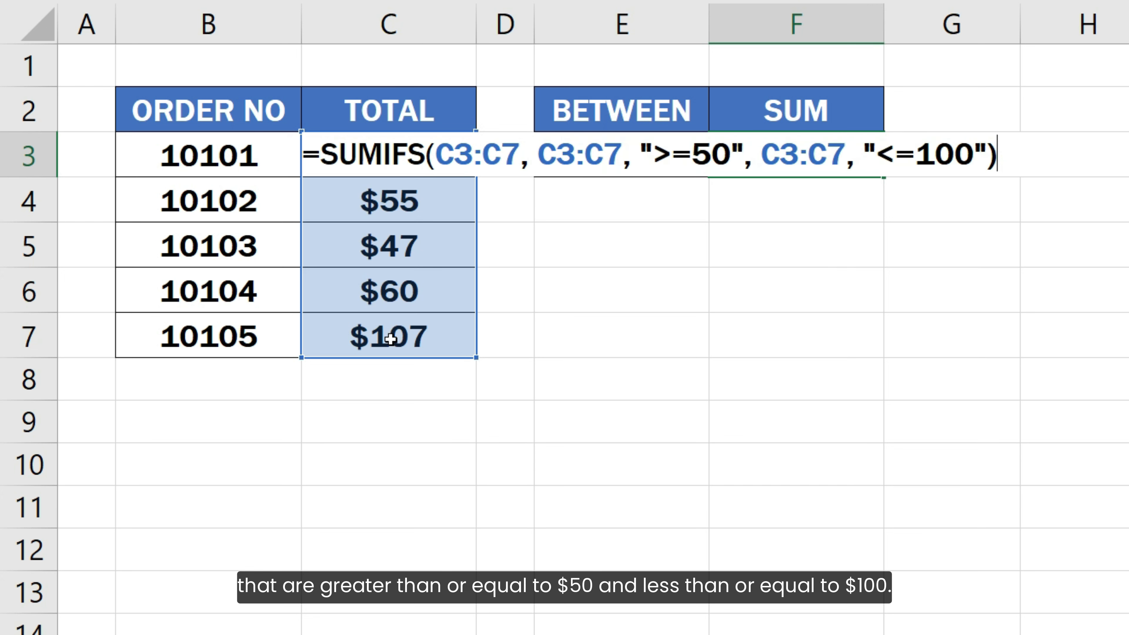
{"action": "key", "text": "Return"}
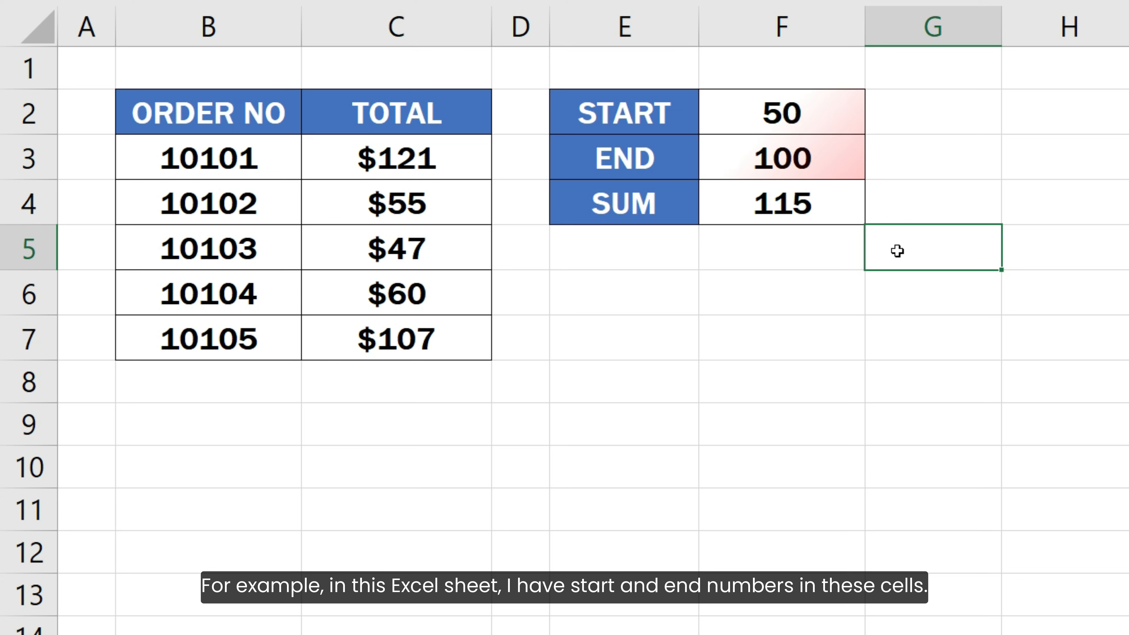
Step: In the SUM formula in F4, replace the hardcoded 50 with a reference to the START cell, making the criterion ">=" & F2
{"action": "double_click", "coordinate": [839, 209]}
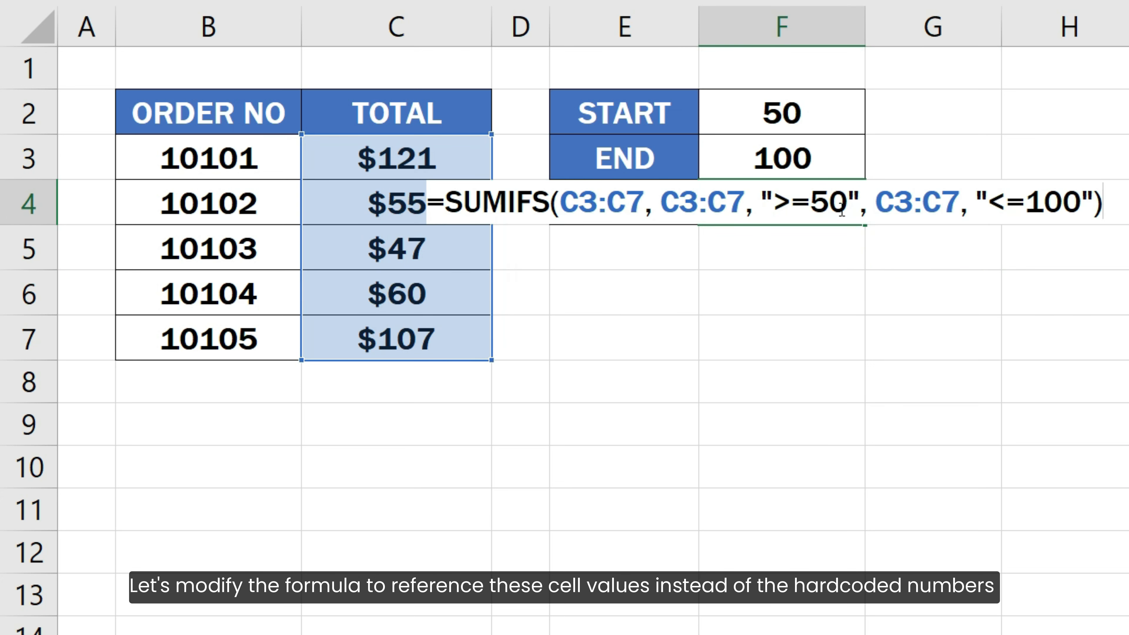
{"action": "left_click_drag", "start_coordinate": [812, 204], "coordinate": [847, 209]}
{"action": "key", "text": "BackSpace"}
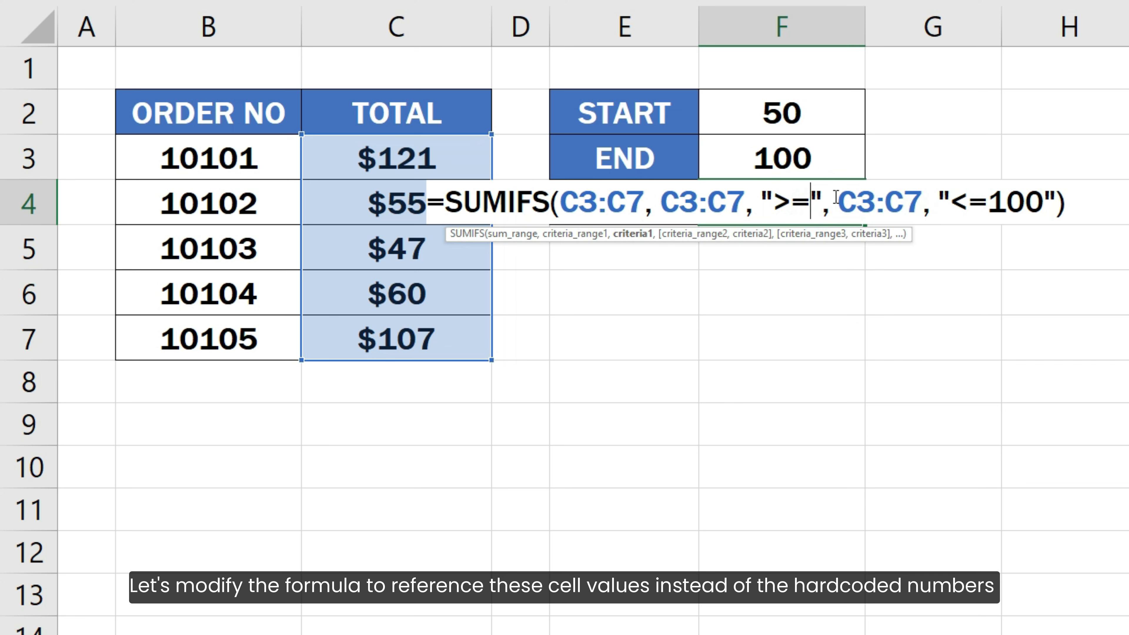
{"action": "left_click", "coordinate": [820, 217]}
{"action": "type", "text": "&"}
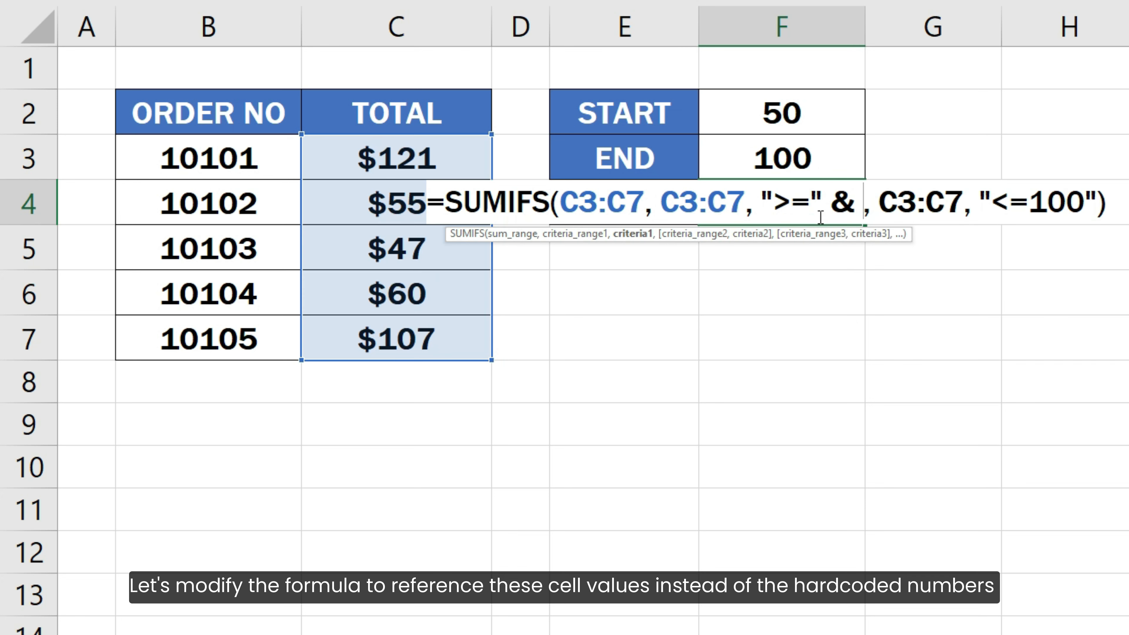
{"action": "left_click", "coordinate": [788, 111]}
Step: Replace the hardcoded 100 with a reference to the END cell, making the criterion "<=" & F3, and commit the formula
{"action": "left_click_drag", "start_coordinate": [928, 204], "coordinate": [989, 205]}
{"action": "key", "text": "BackSpace"}
{"action": "left_click", "coordinate": [941, 203]}
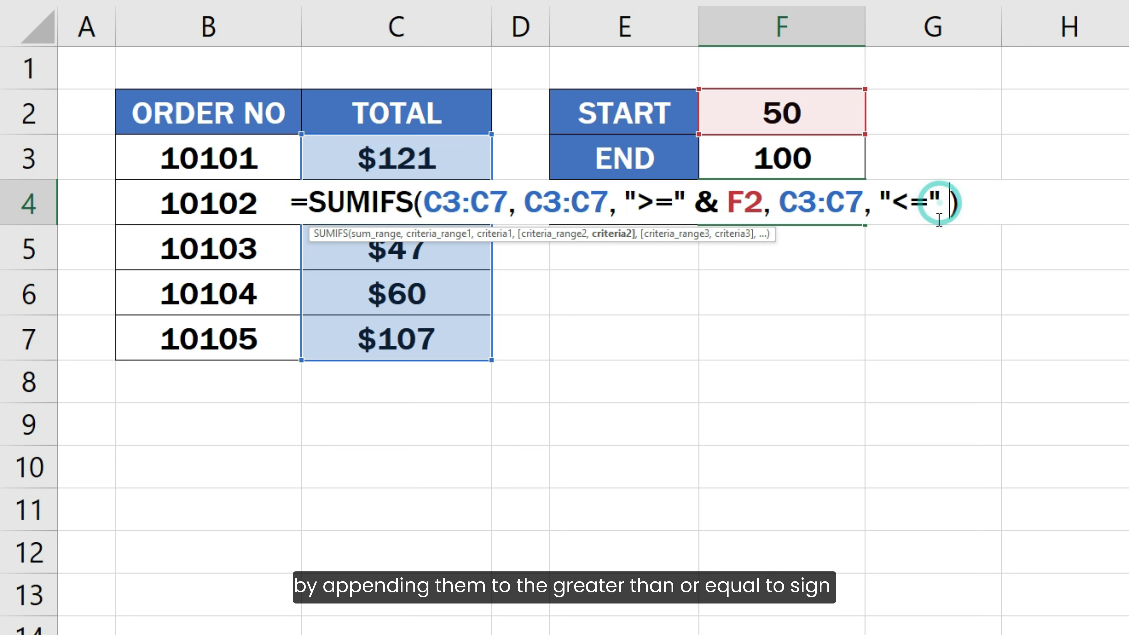
{"action": "type", "text": "&"}
{"action": "left_click", "coordinate": [823, 151]}
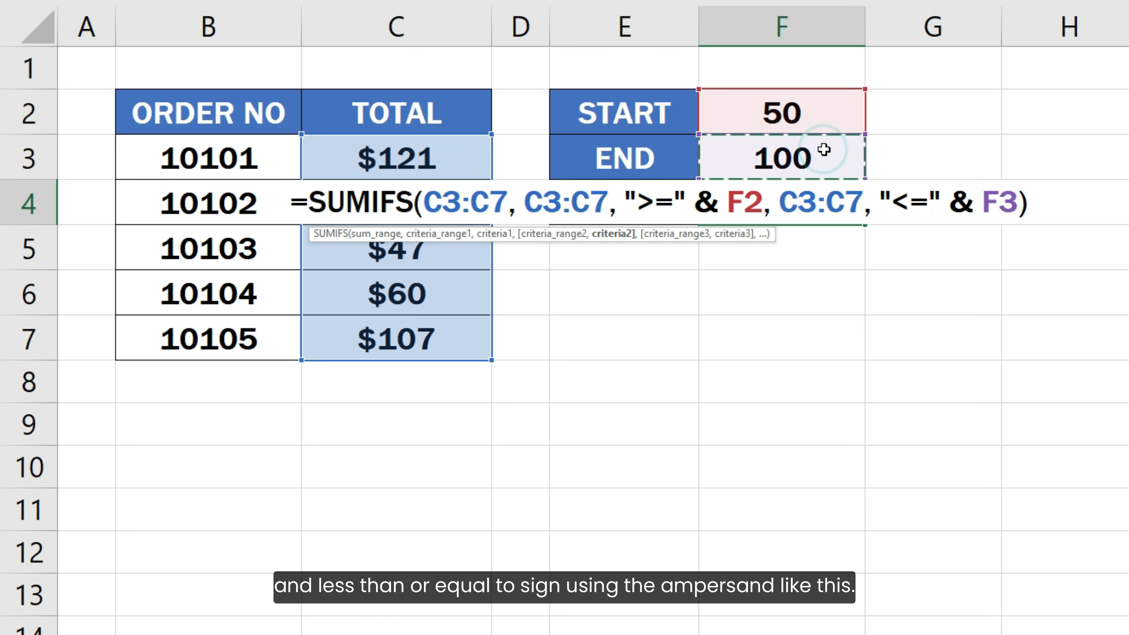
{"action": "left_click", "coordinate": [1044, 206]}
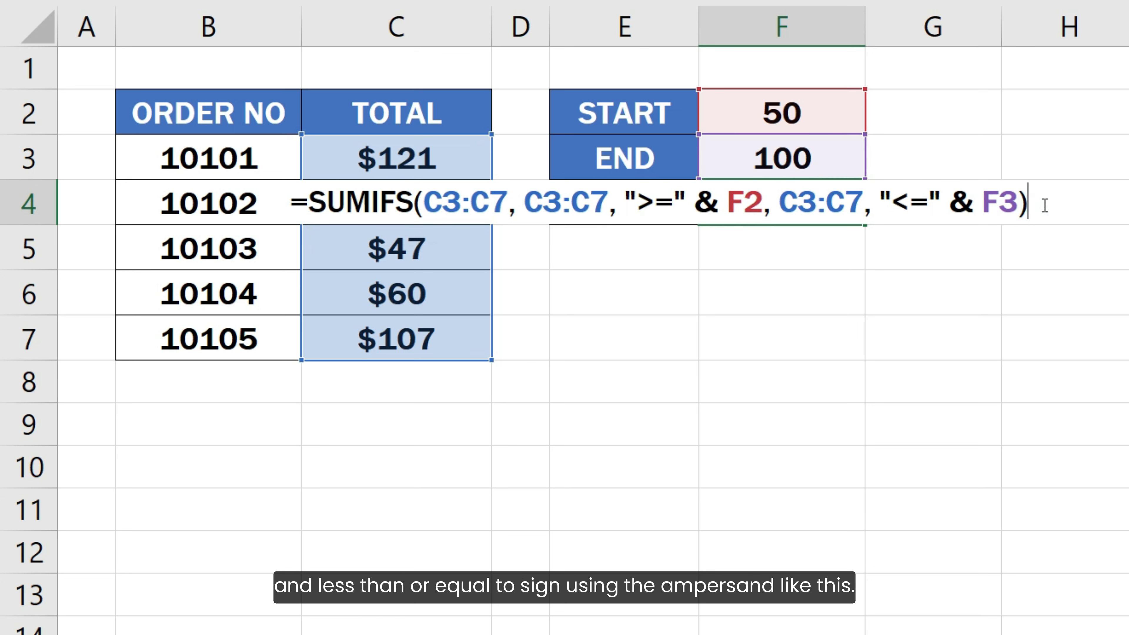
{"action": "key", "text": "Return"}
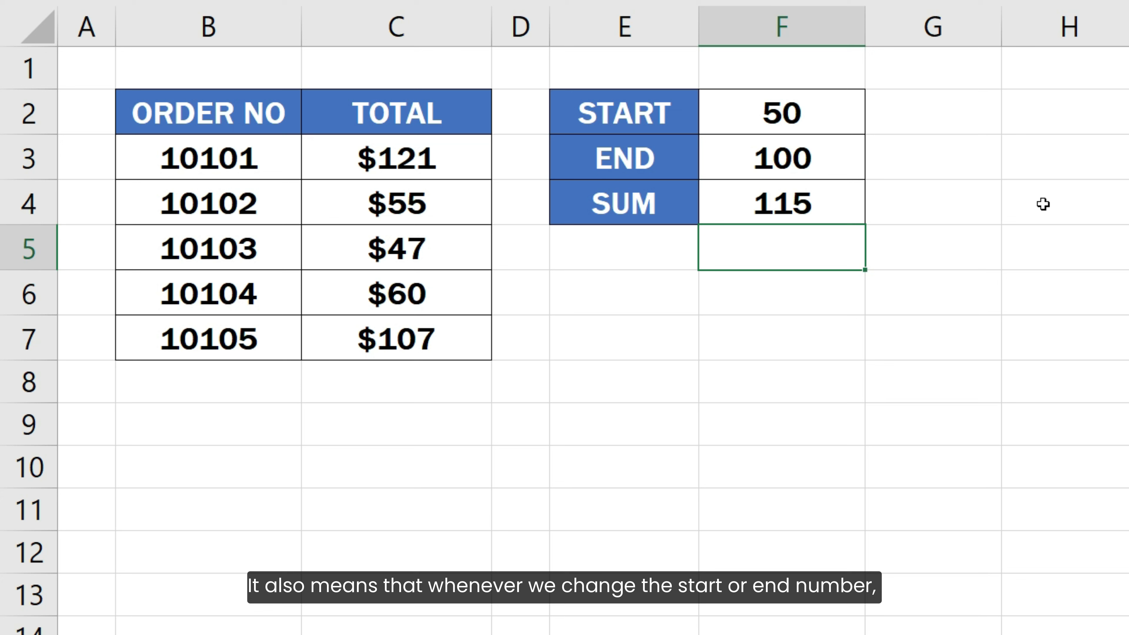
Step: Set the START number in cell F2 to 58
{"action": "left_click", "coordinate": [826, 120]}
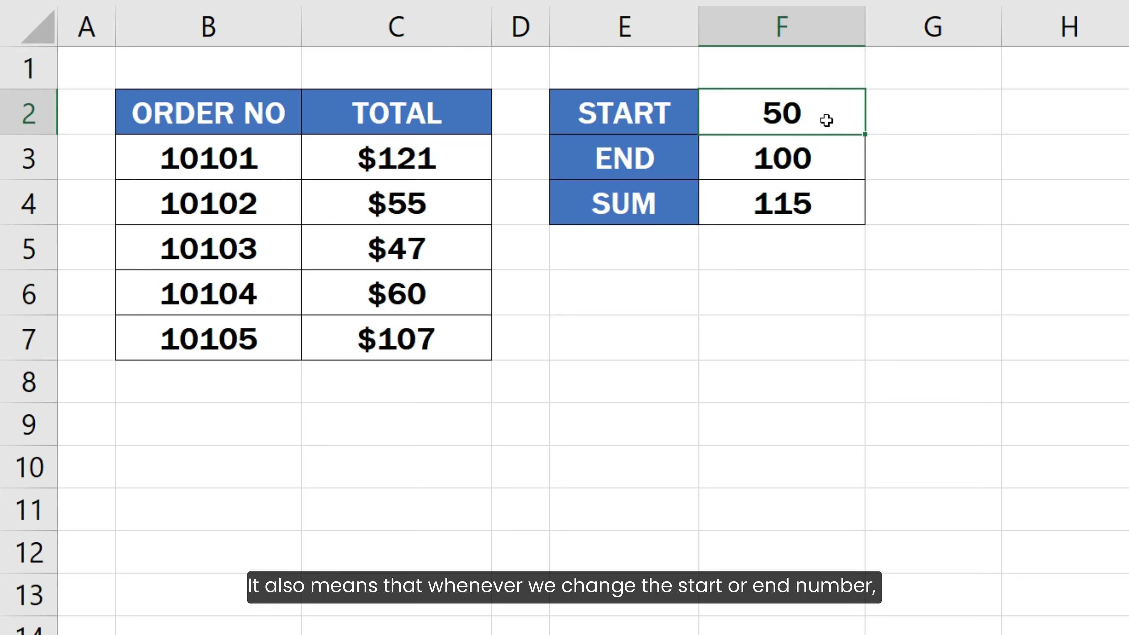
{"action": "type", "text": "58"}
{"action": "key", "text": "Return"}
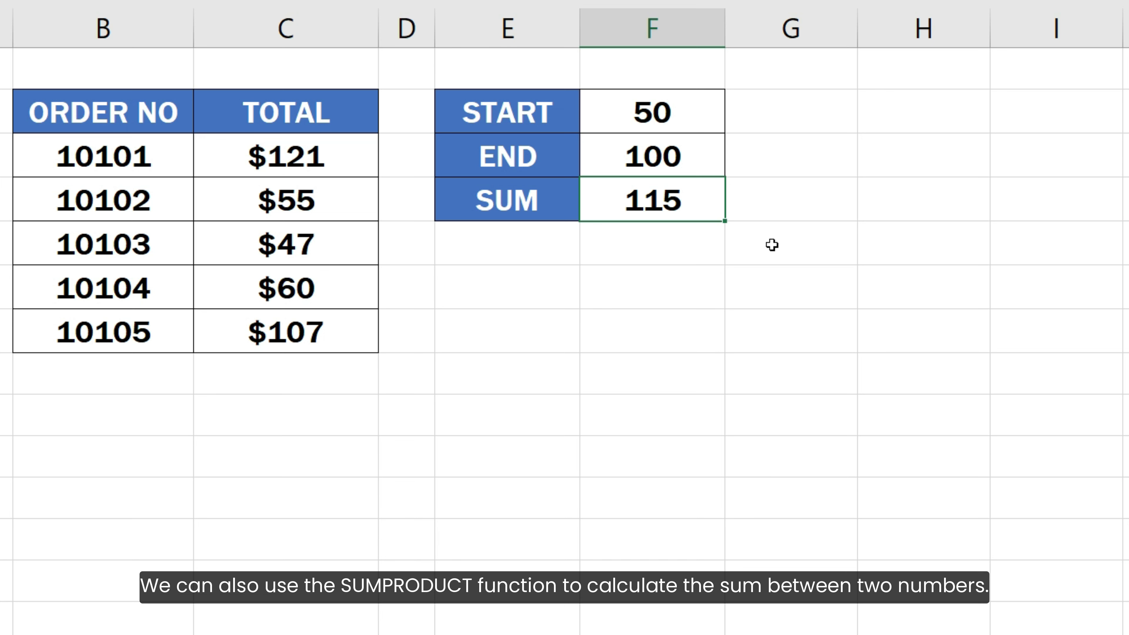
Step: Evaluate the condition C3:C7>=F2 inside the SUMPRODUCT formula in F4, then restore the expression
{"action": "key", "text": "F2"}
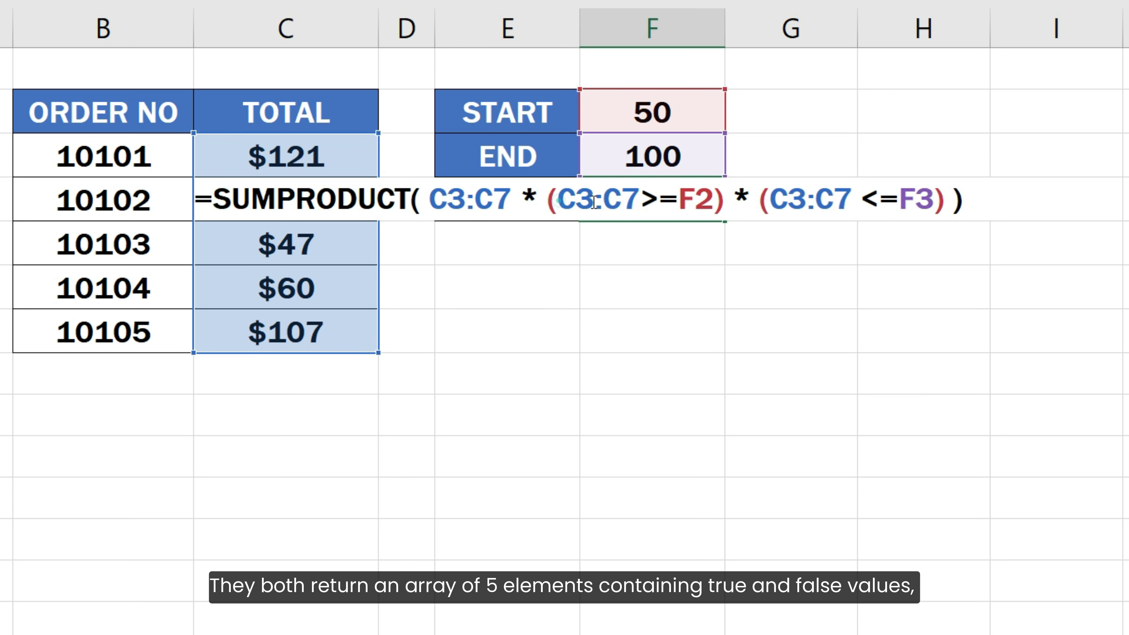
{"action": "left_click_drag", "start_coordinate": [558, 202], "coordinate": [713, 202]}
{"action": "key", "text": "F9"}
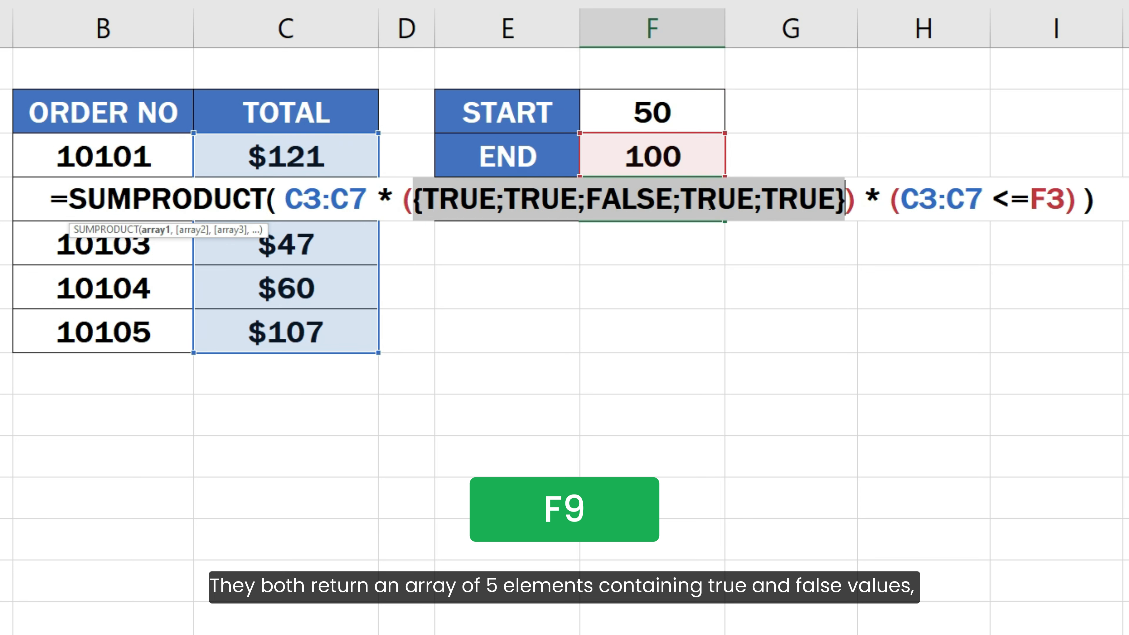
{"action": "key", "text": "ctrl+z"}
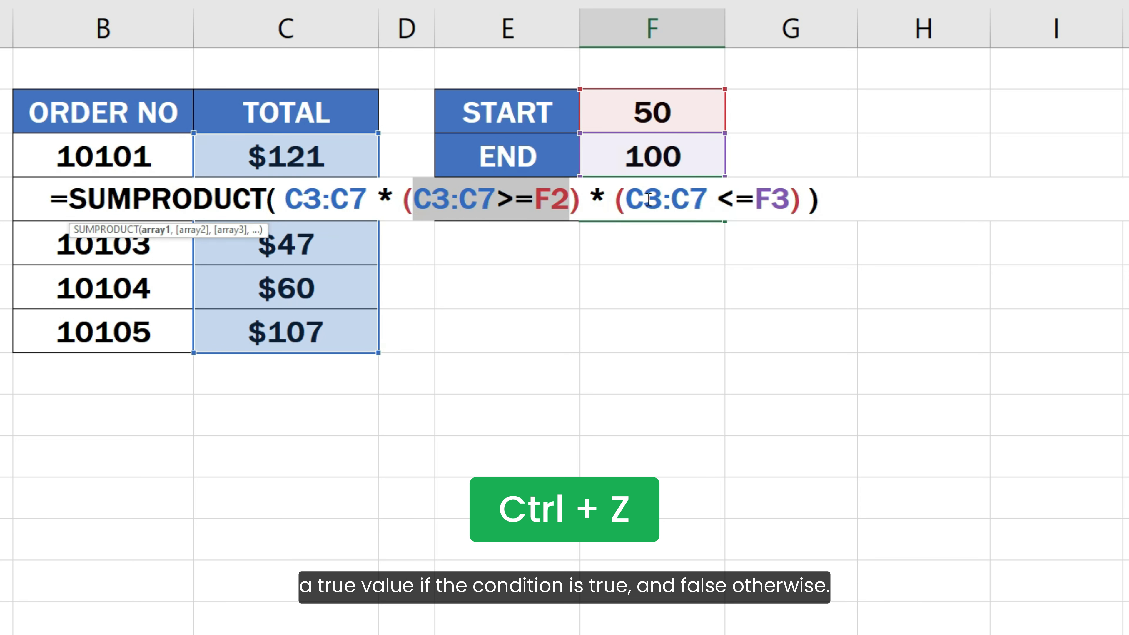
Step: Evaluate the condition C3:C7<=F3 inside the SUMPRODUCT formula, then restore the expression
{"action": "left_click", "coordinate": [623, 200]}
{"action": "left_click_drag", "start_coordinate": [625, 202], "coordinate": [788, 203]}
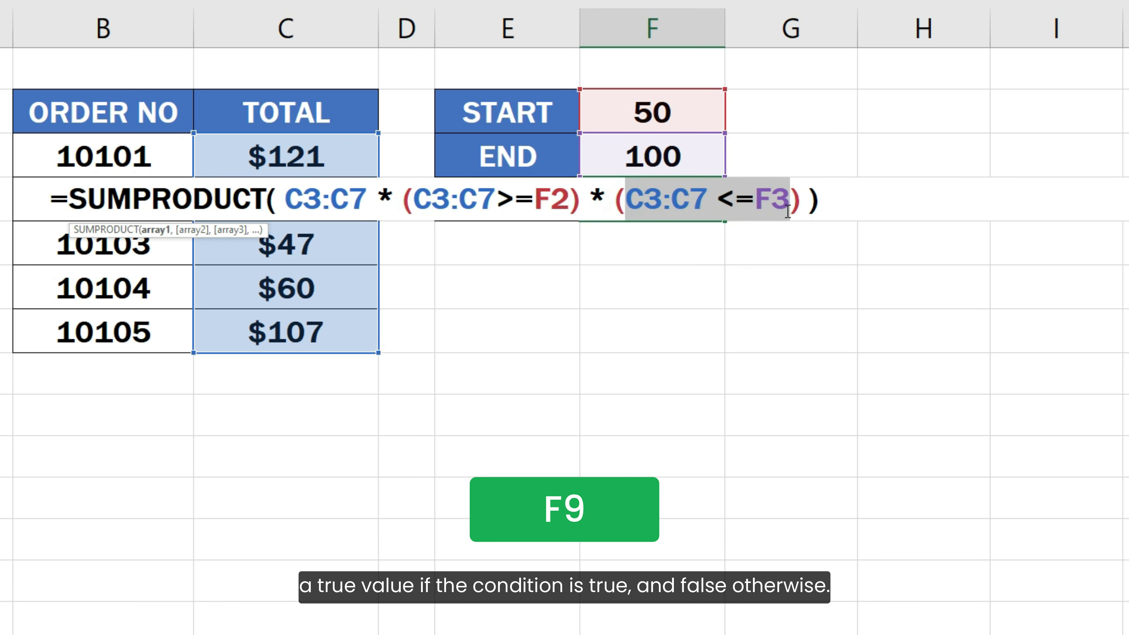
{"action": "key", "text": "F9"}
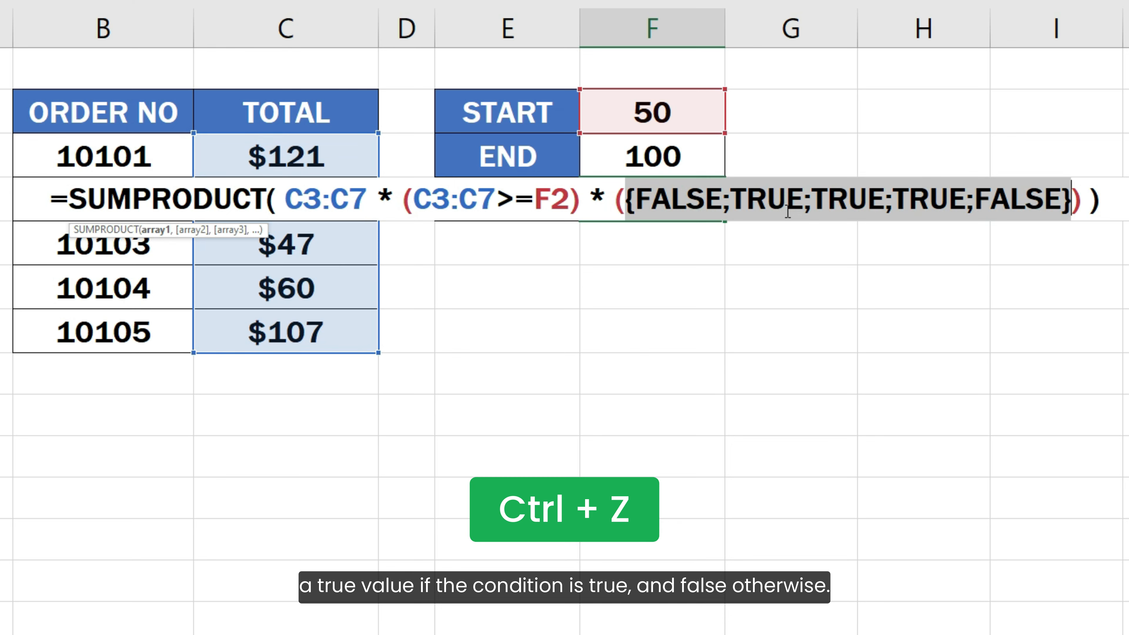
{"action": "key", "text": "ctrl+z"}
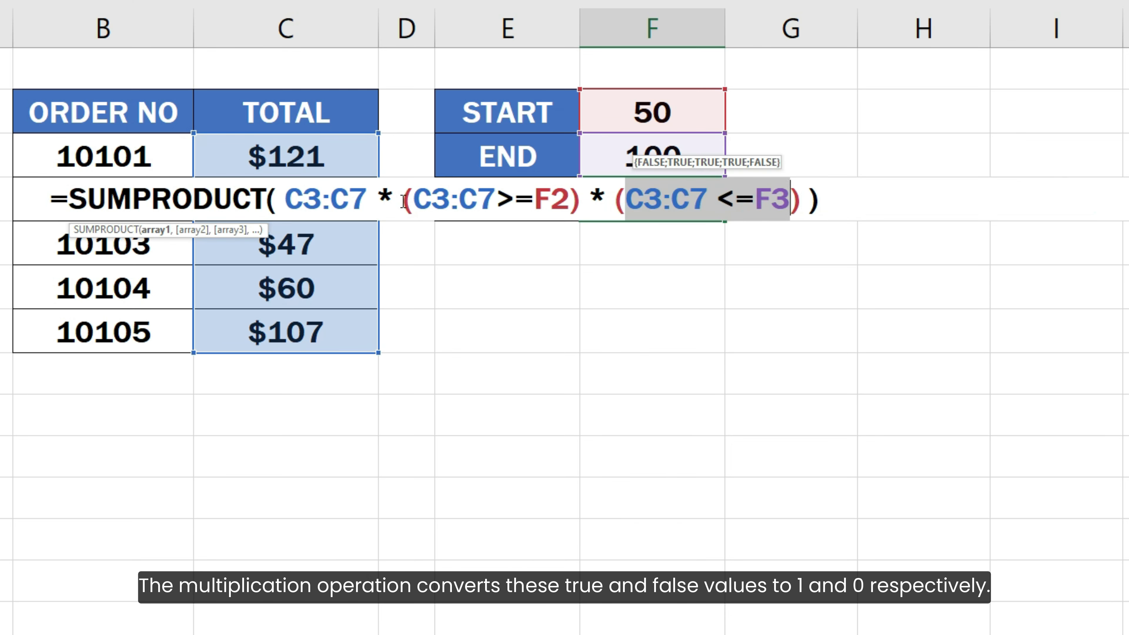
Step: Evaluate the product of the two conditions, (C3:C7>=F2) * (C3:C7<=F3), then restore the expression
{"action": "left_click_drag", "start_coordinate": [402, 200], "coordinate": [803, 202]}
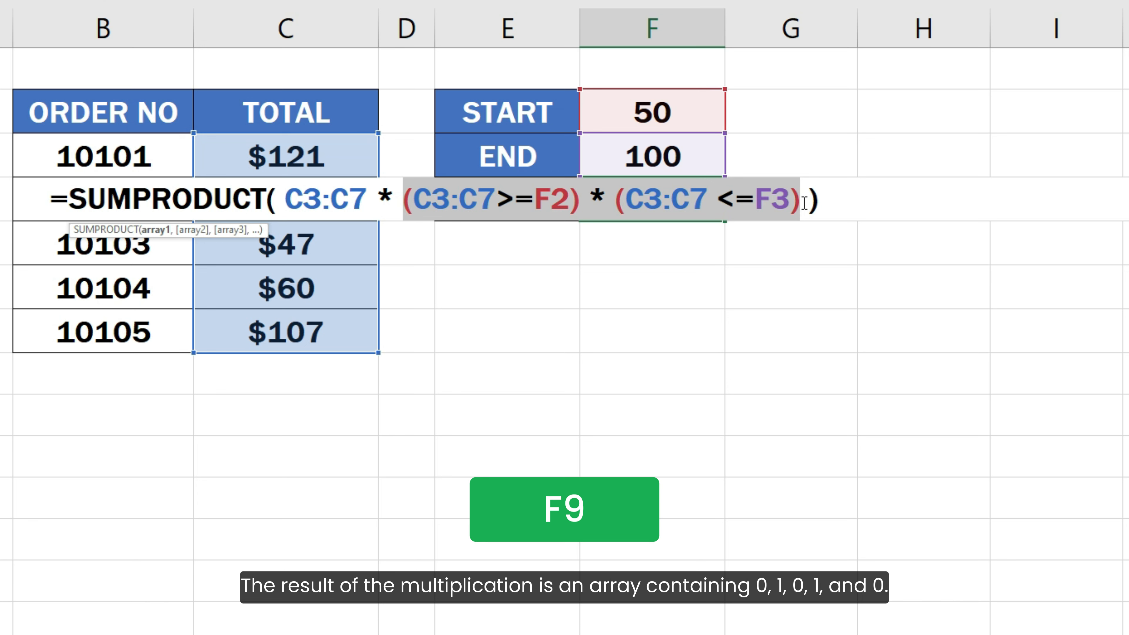
{"action": "key", "text": "F9"}
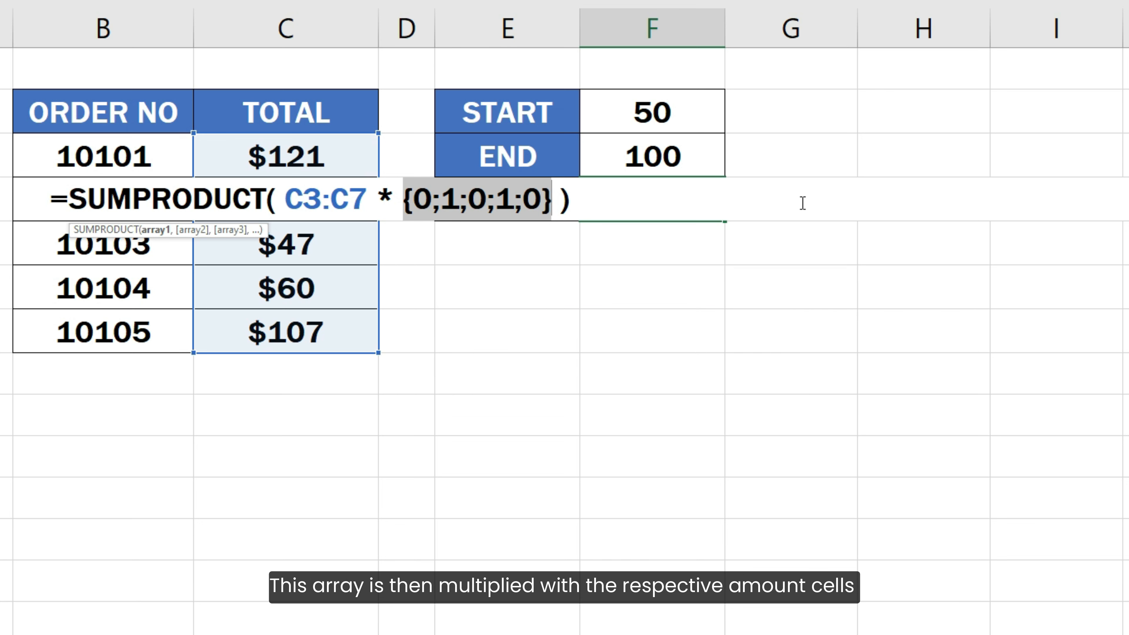
{"action": "key", "text": "ctrl+z"}
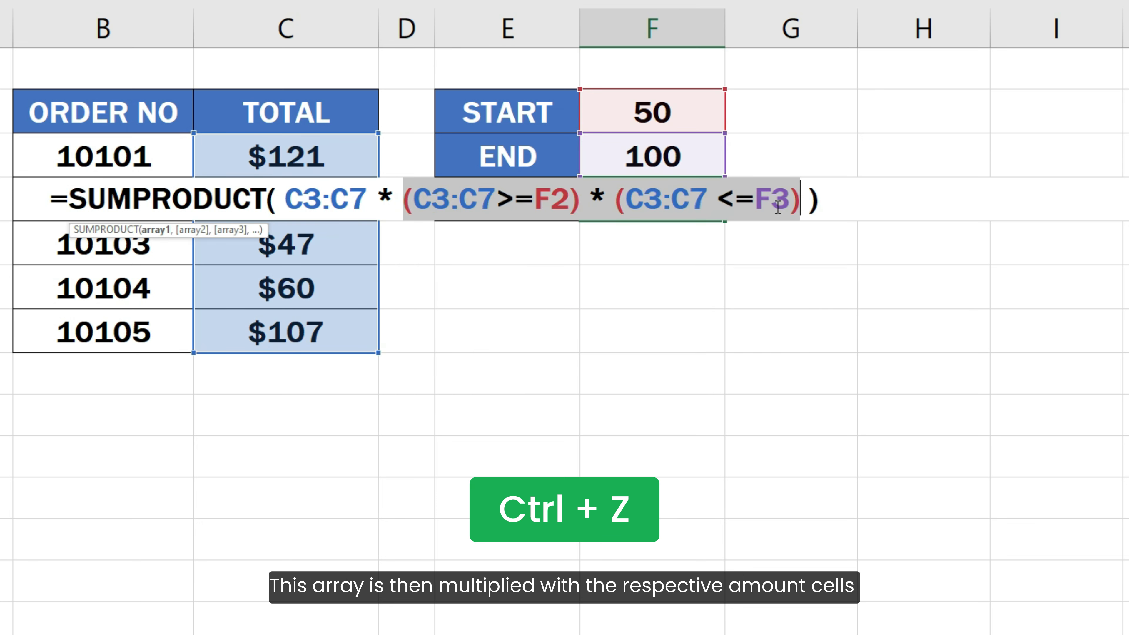
Step: Evaluate the whole SUMPRODUCT argument including the C3:C7 amounts, restore the expression, and close the formula unchanged
{"action": "left_click", "coordinate": [285, 199]}
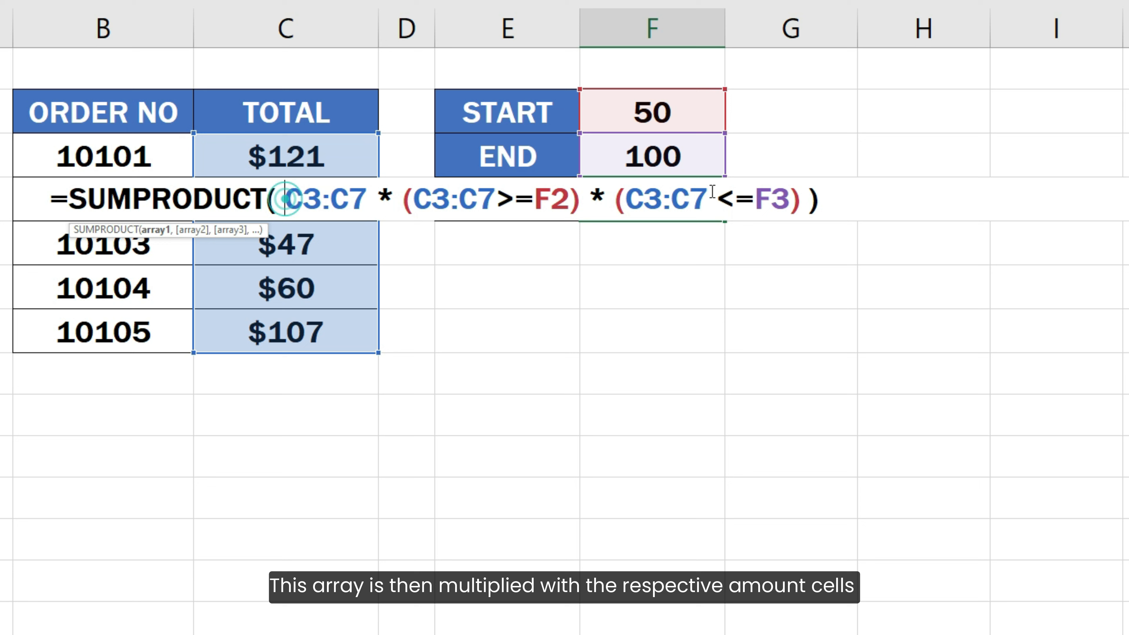
{"action": "left_click", "coordinate": [795, 201], "text": "shift"}
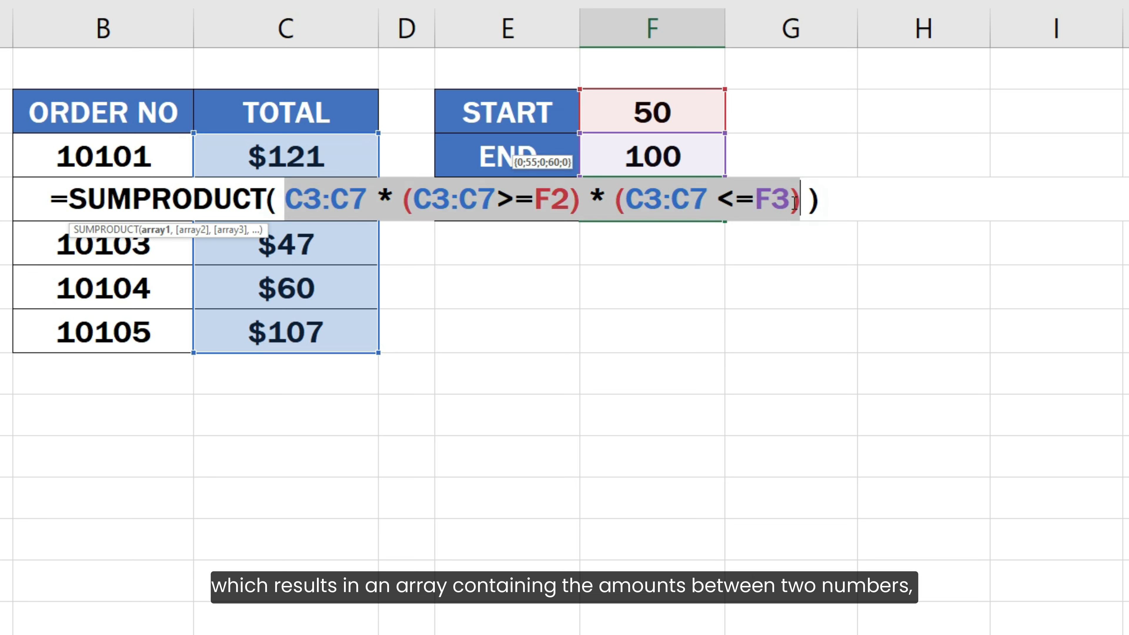
{"action": "key", "text": "F9"}
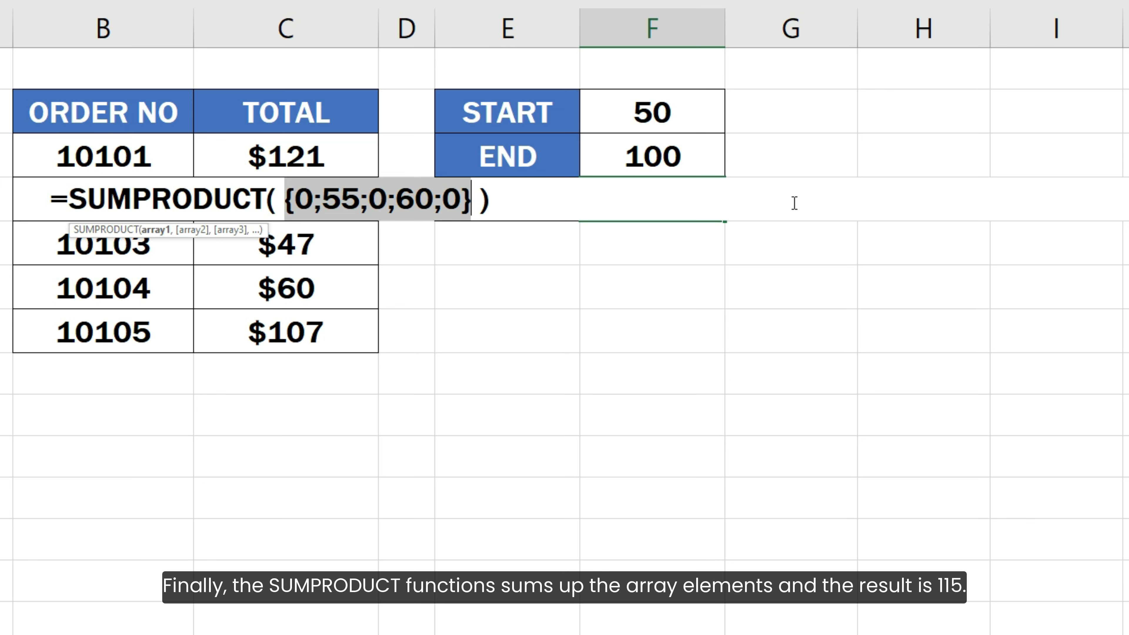
{"action": "key", "text": "ctrl+z"}
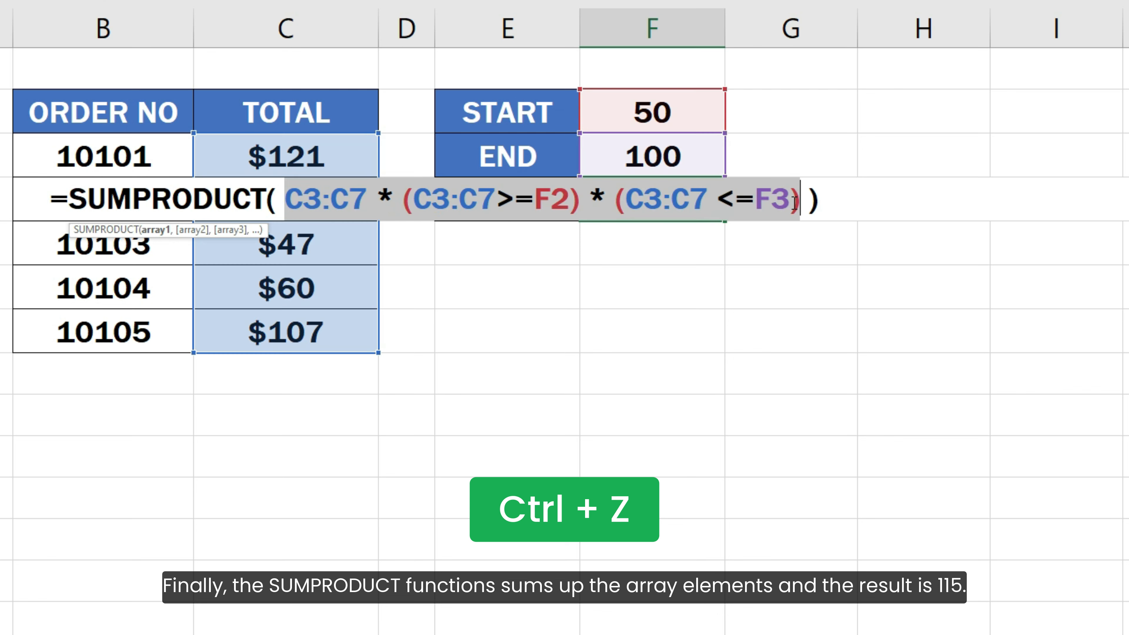
{"action": "left_click", "coordinate": [826, 200]}
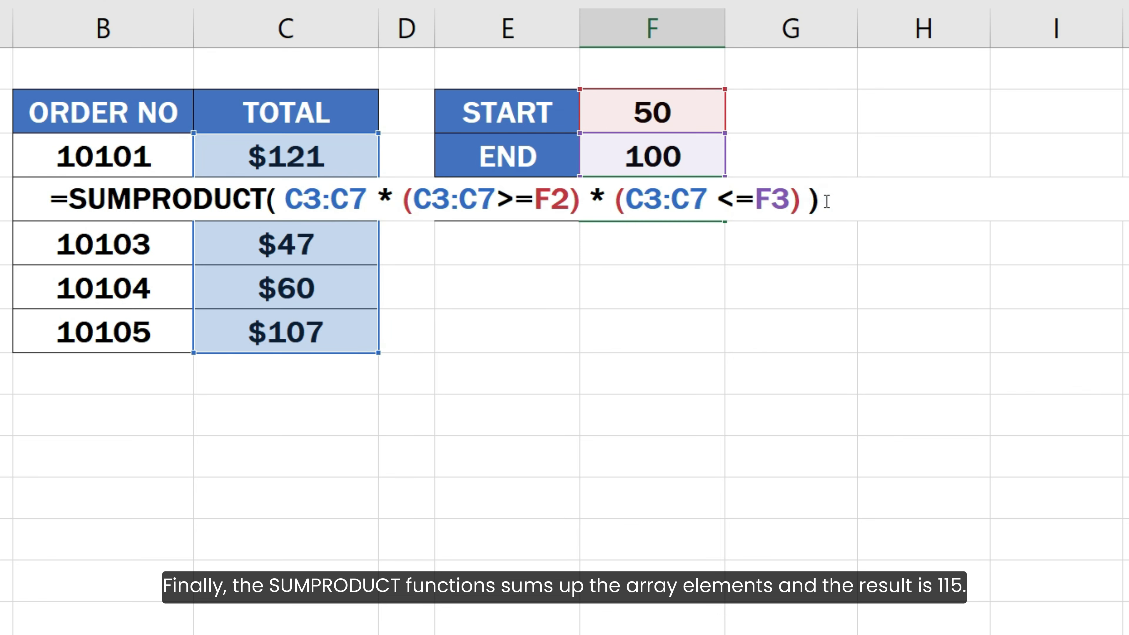
{"action": "key", "text": "Return"}
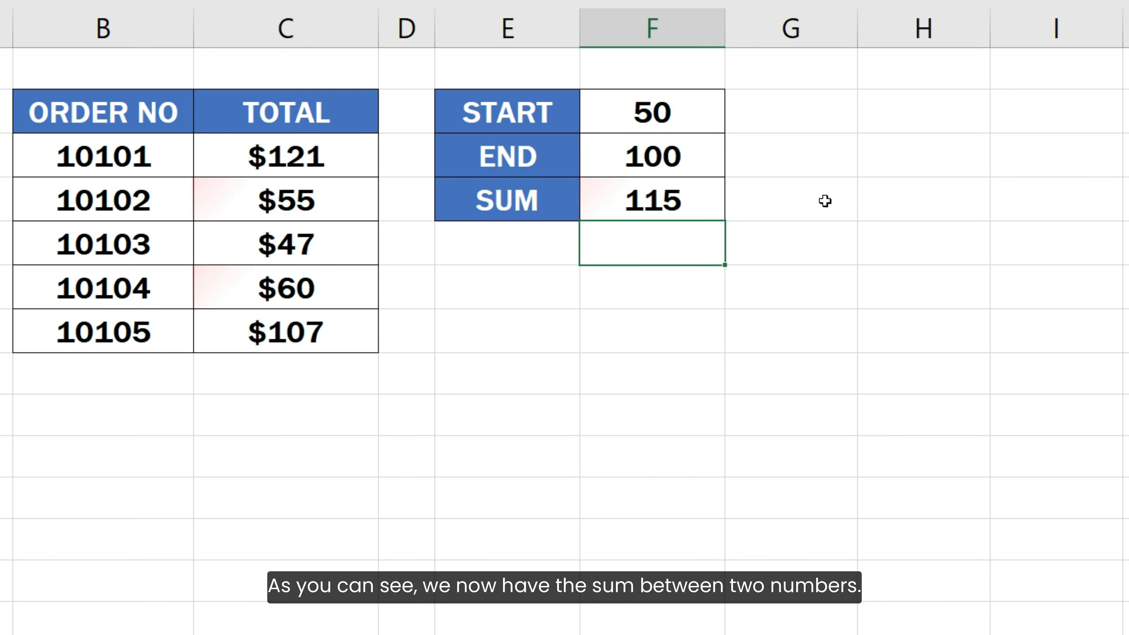